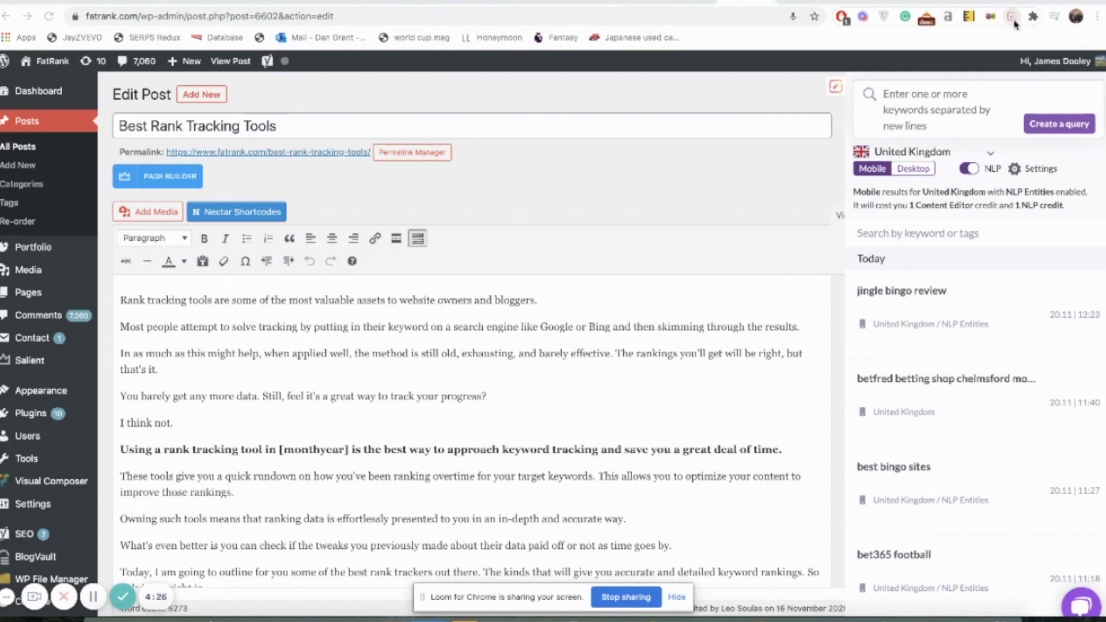
Scroll through the Surfer sidebar's saved queries list beside the 'Best Rank Tracking Tools' post.
scroll(1009, 323, "down", 3)
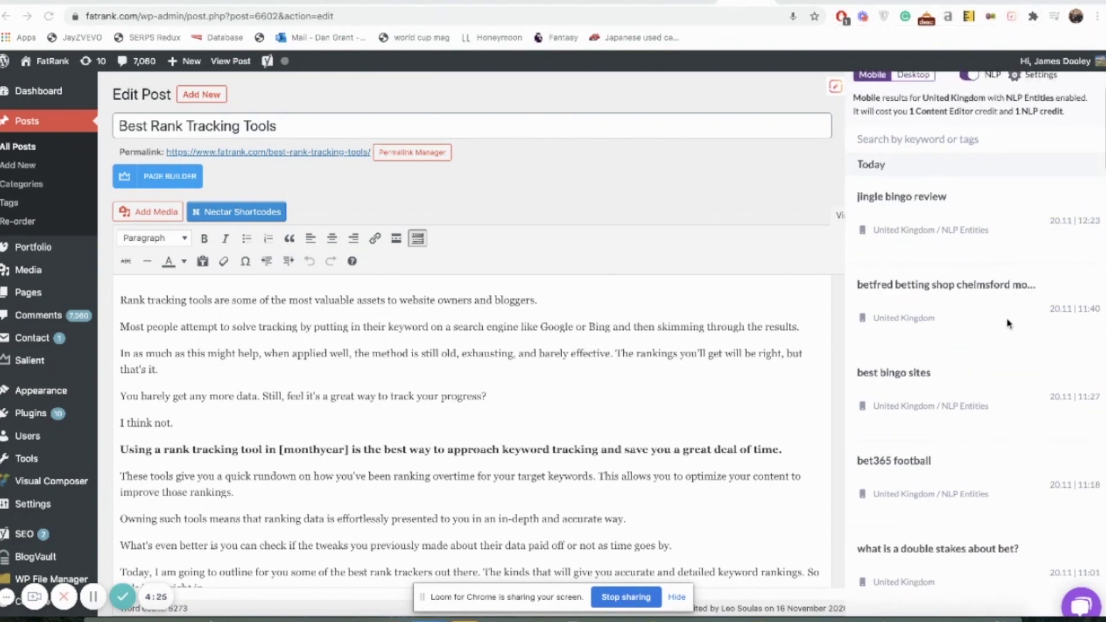
scroll(1008, 323, "up", 3)
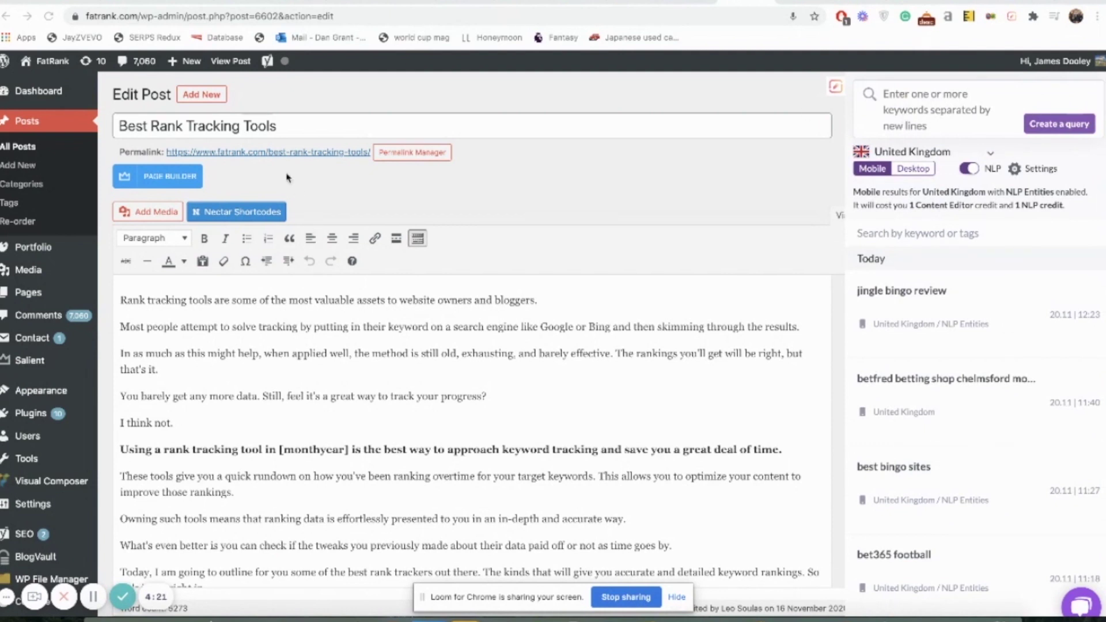
Create a Surfer query for 'best rank tracking tools' from the post title and review its 66 score.
left_click_drag(292, 126, 7, 128)
key("ctrl+c")
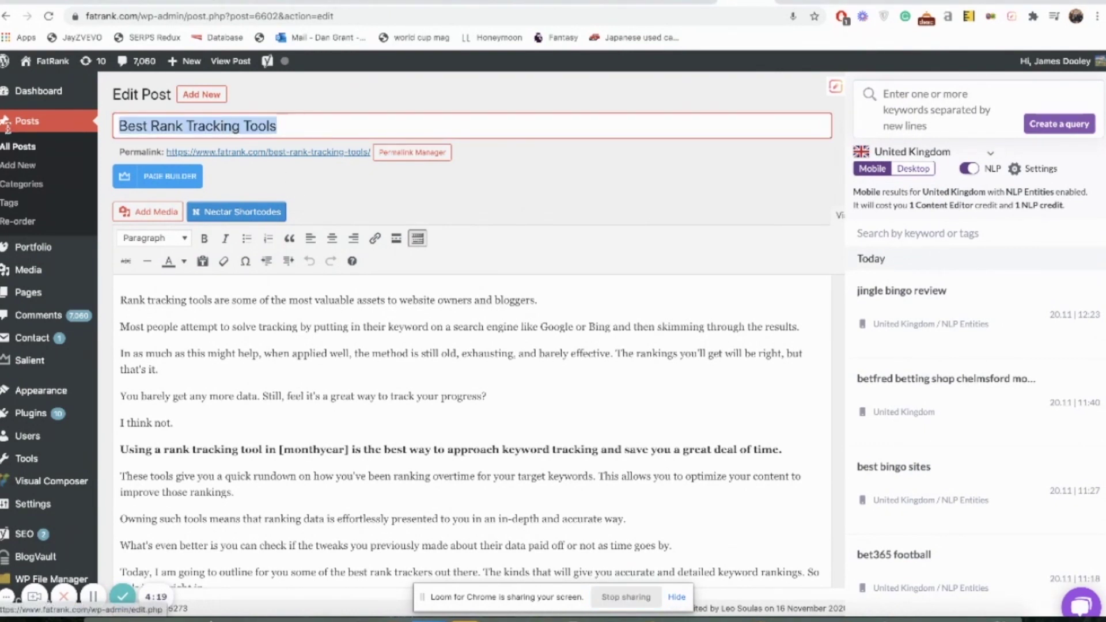
left_click(958, 101)
key("ctrl+v")
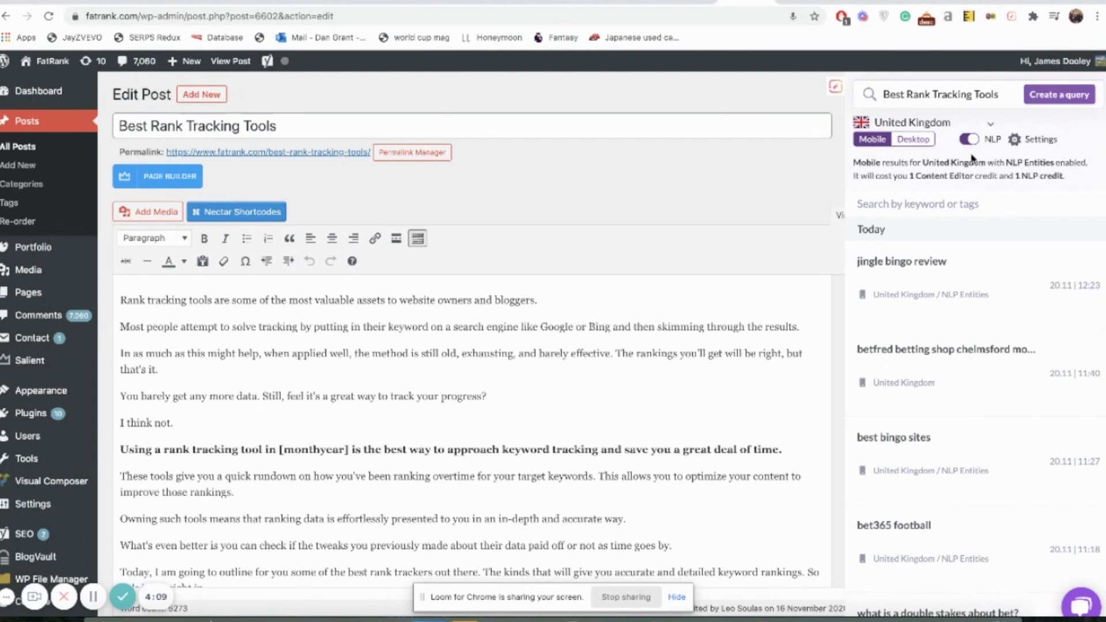
left_click(1036, 103)
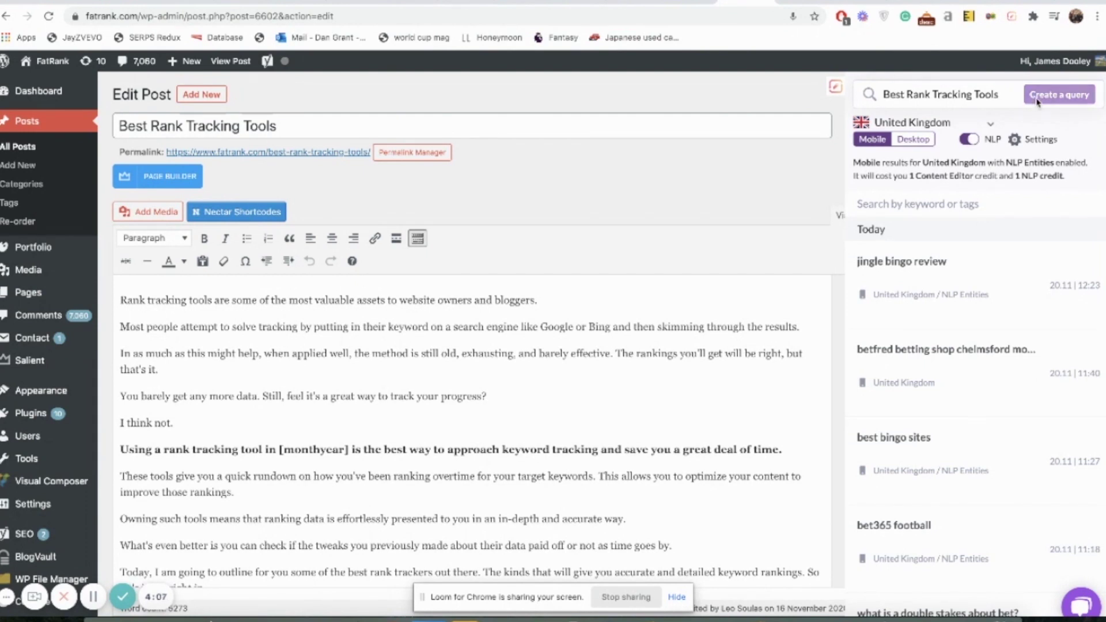
scroll(1037, 288, "down", 1)
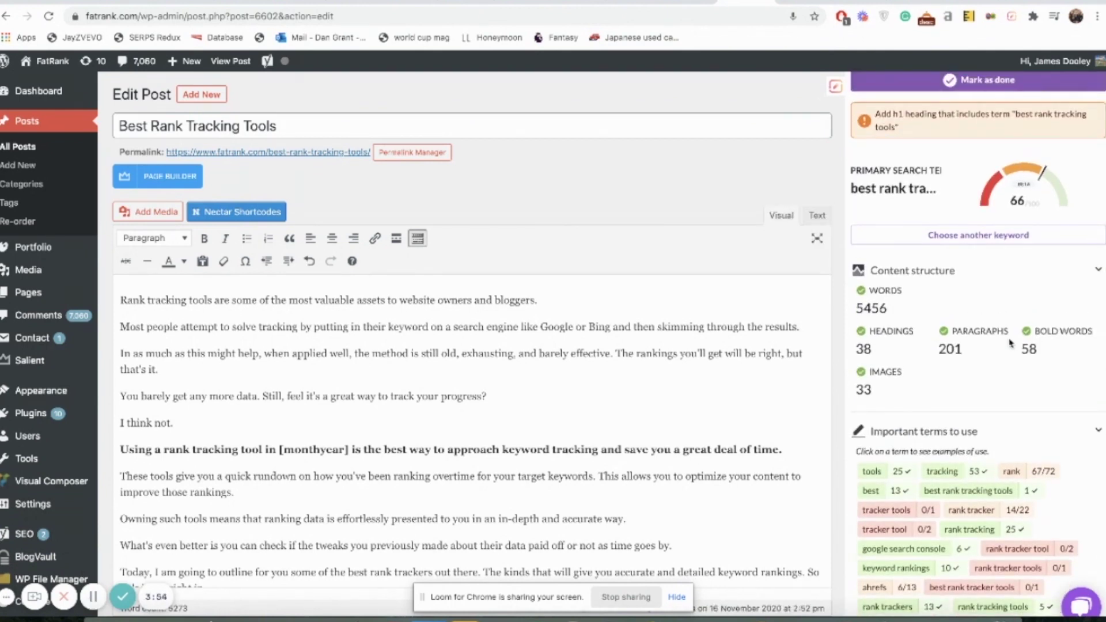
scroll(991, 334, "down", 1)
scroll(973, 321, "up", 2)
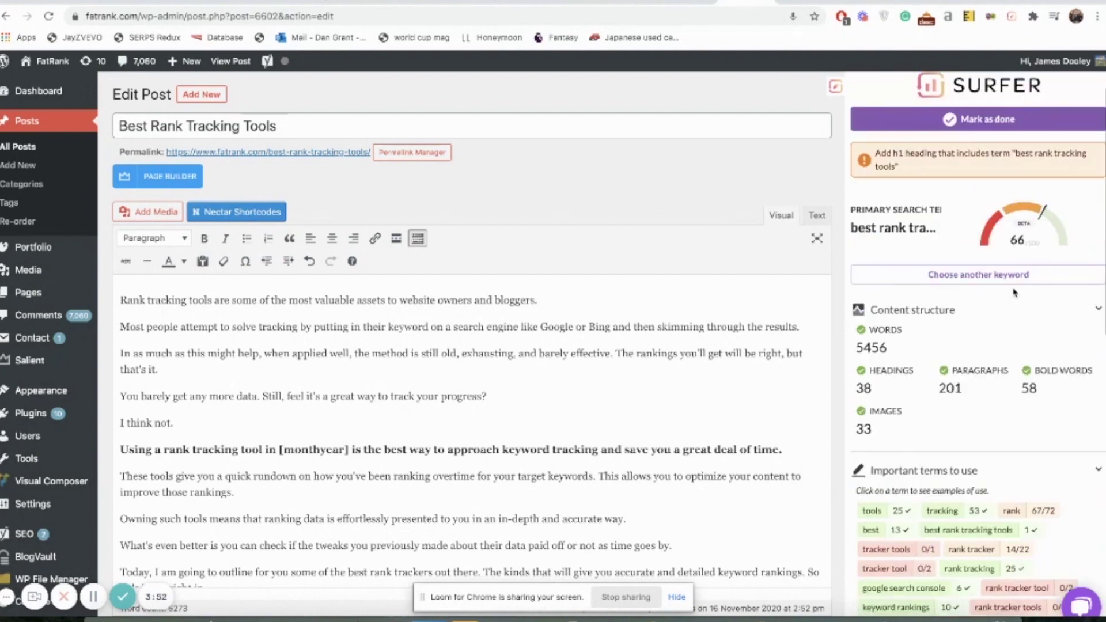
scroll(993, 328, "down", 3)
scroll(997, 328, "down", 1)
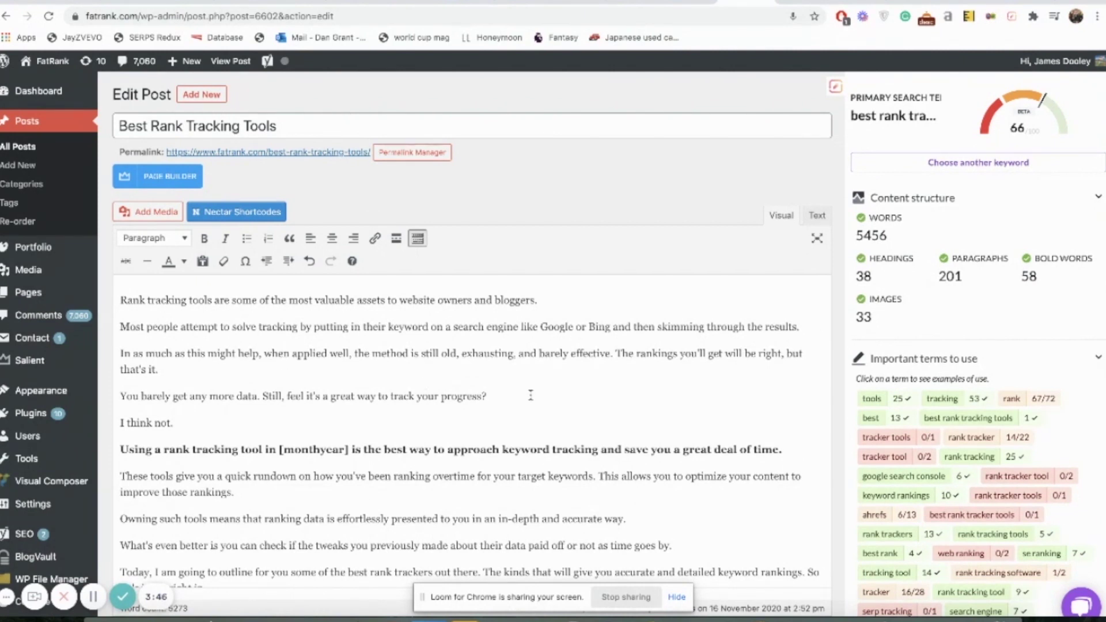
scroll(1005, 310, "down", 2)
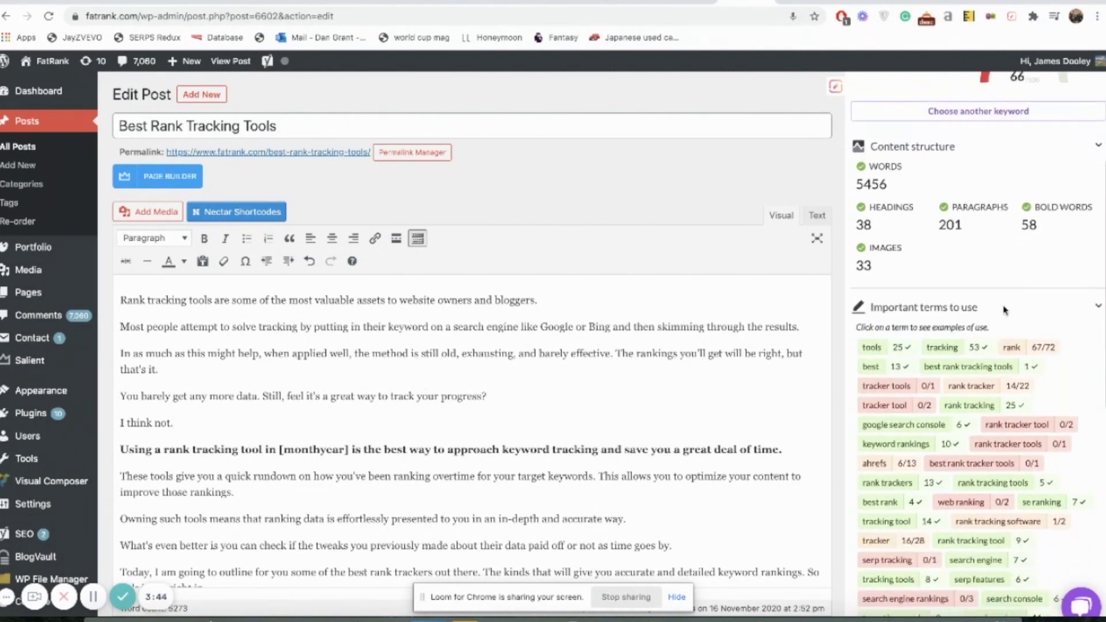
scroll(1004, 323, "down", 2)
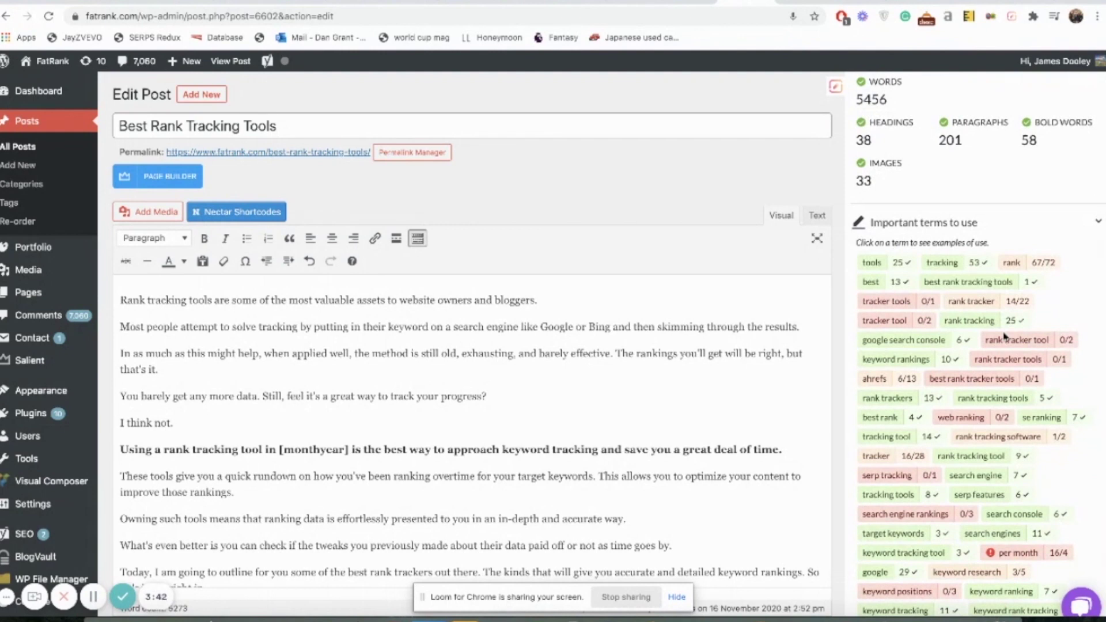
scroll(1005, 337, "up", 3)
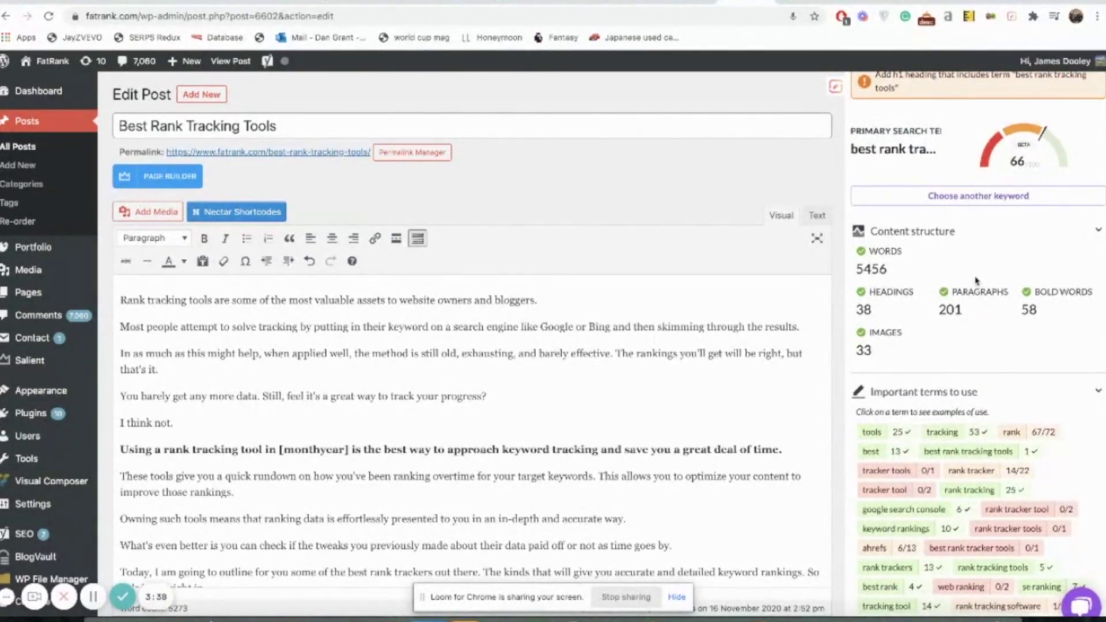
scroll(977, 271, "up", 1)
mouse_move(974, 208)
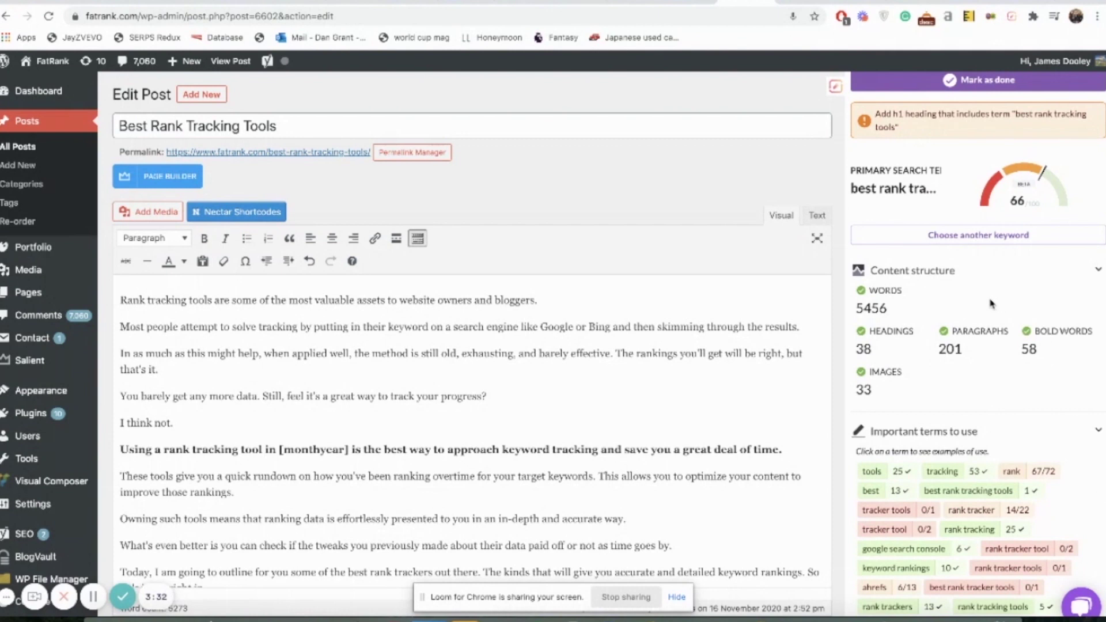
scroll(991, 304, "down", 1)
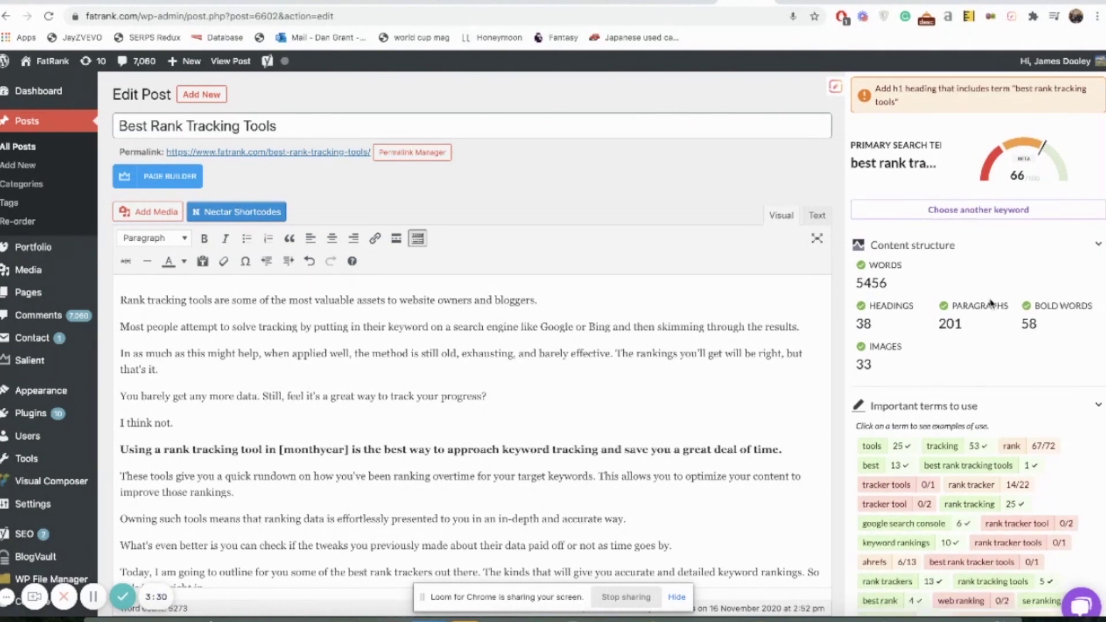
scroll(991, 304, "down", 3)
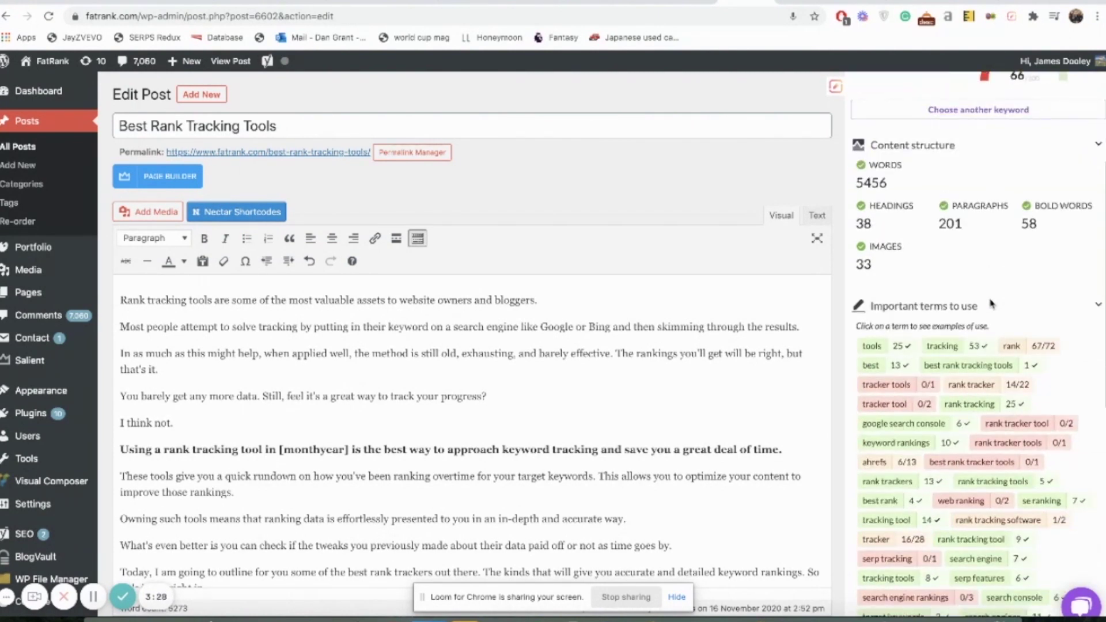
scroll(991, 304, "down", 3)
scroll(902, 233, "up", 3)
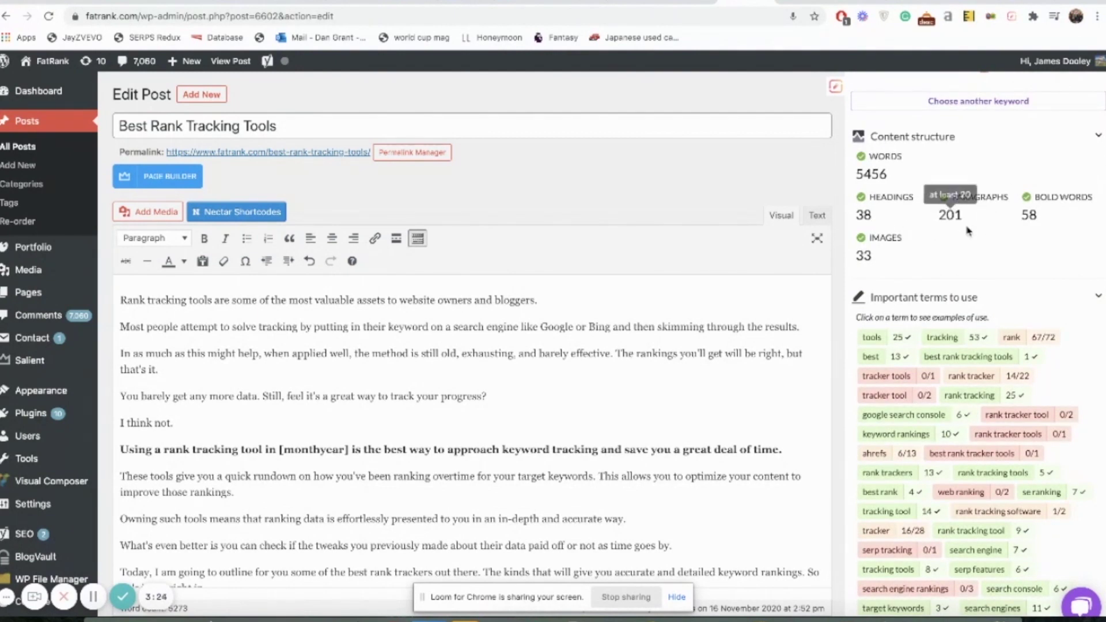
scroll(994, 248, "down", 3)
scroll(995, 248, "down", 2)
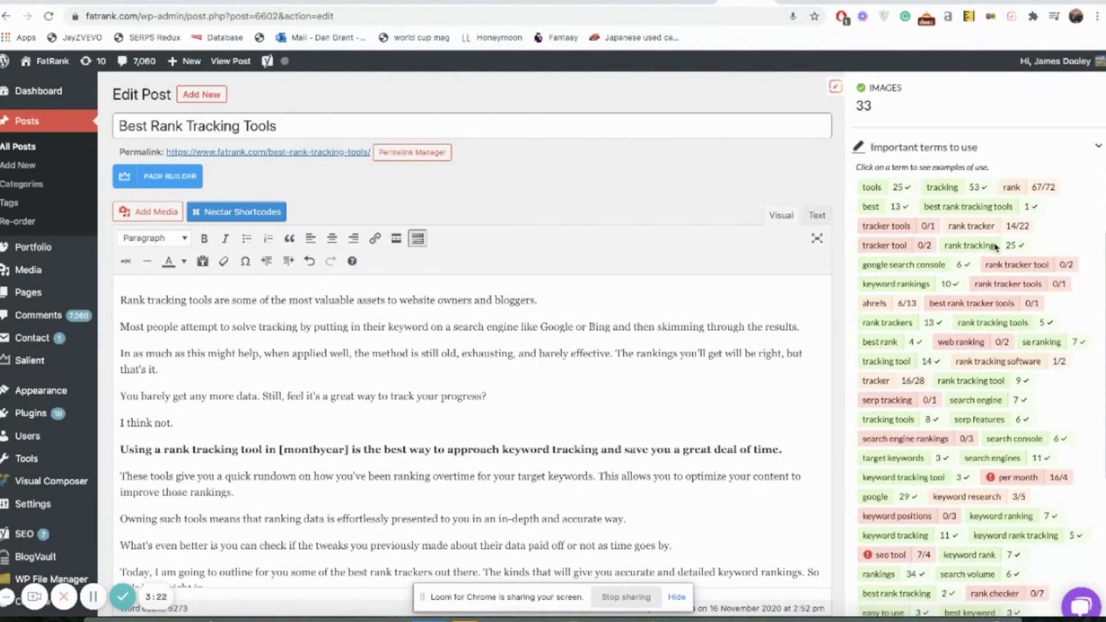
scroll(1007, 269, "down", 1)
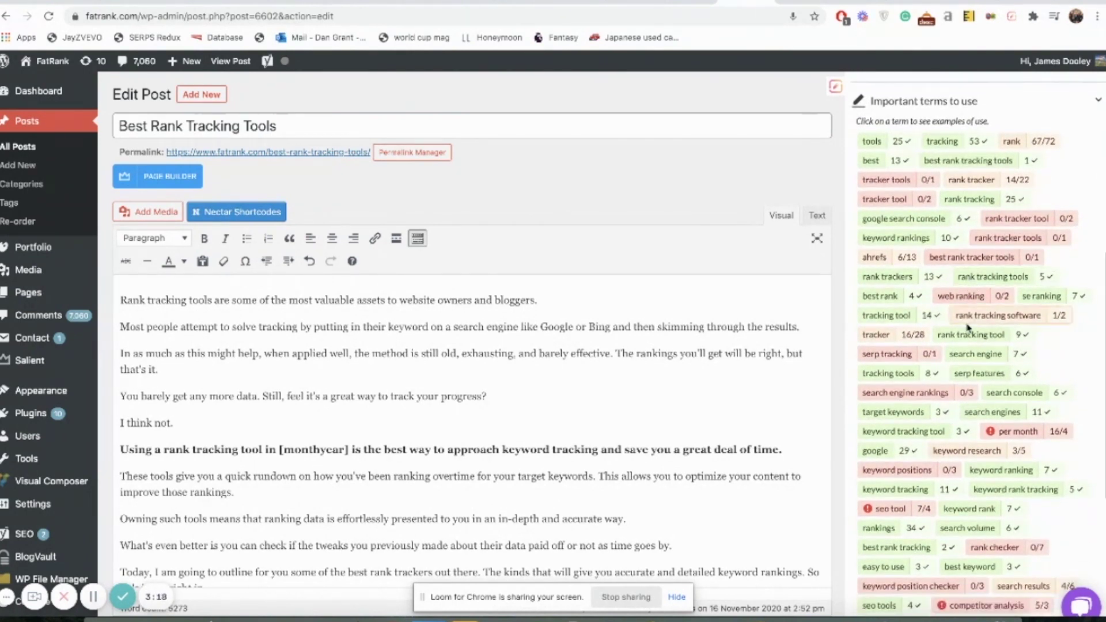
scroll(991, 323, "down", 2)
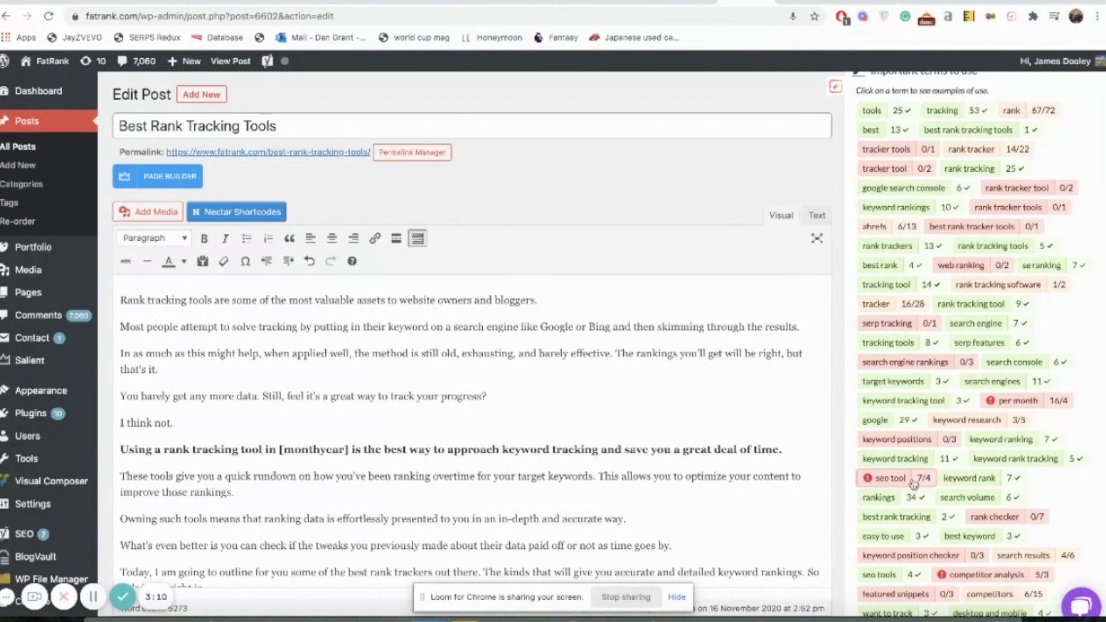
left_click_drag(919, 481, 926, 482)
left_click(925, 480)
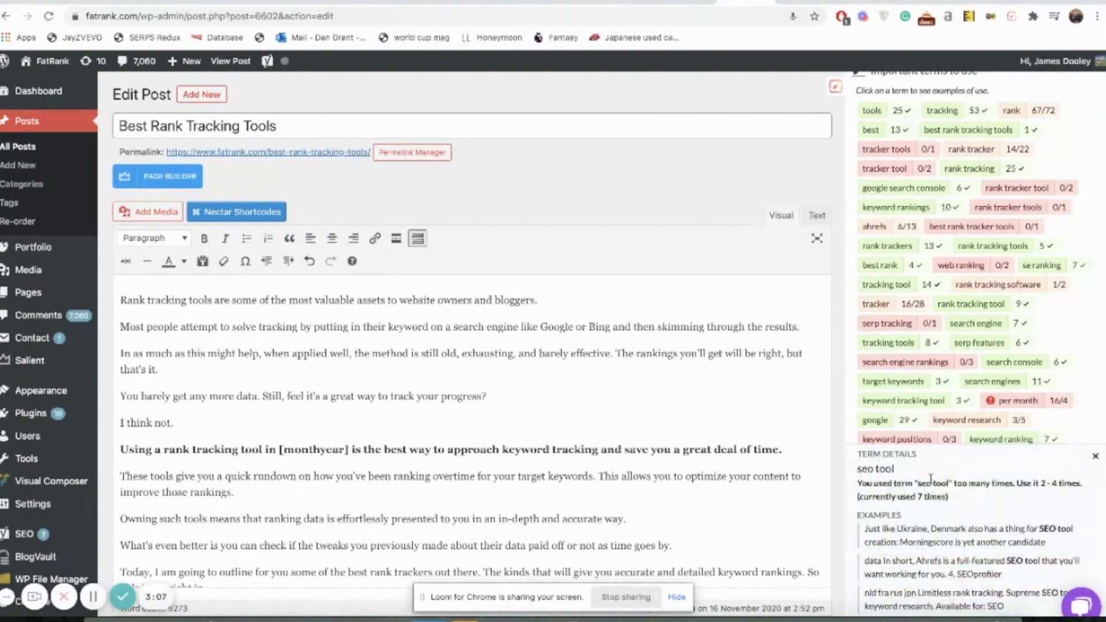
left_click(1095, 455)
scroll(995, 363, "up", 1)
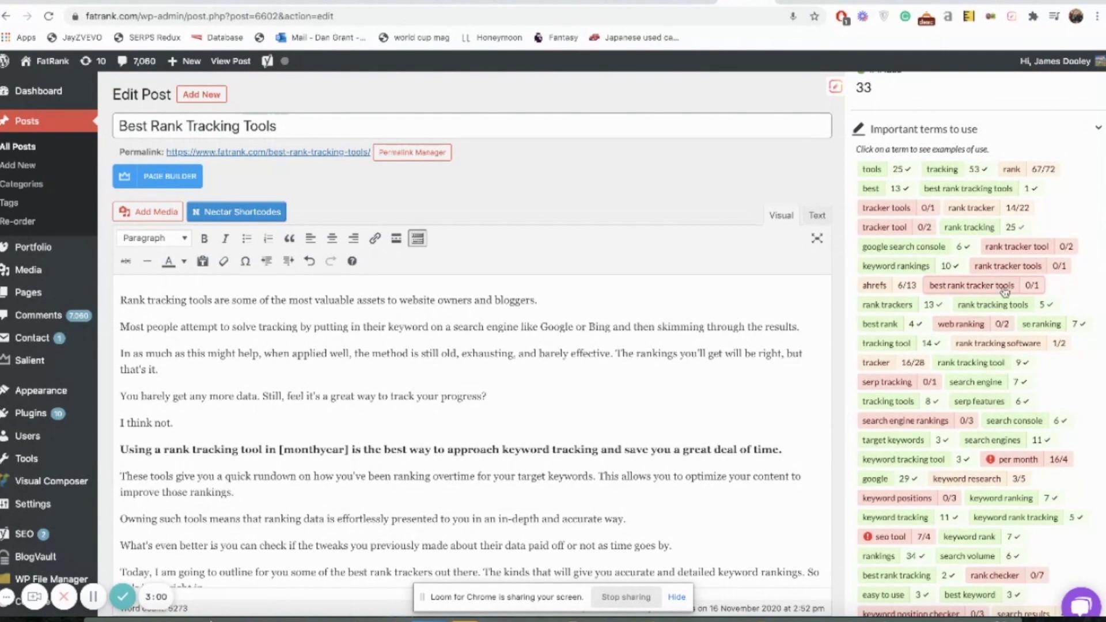
left_click_drag(897, 289, 914, 292)
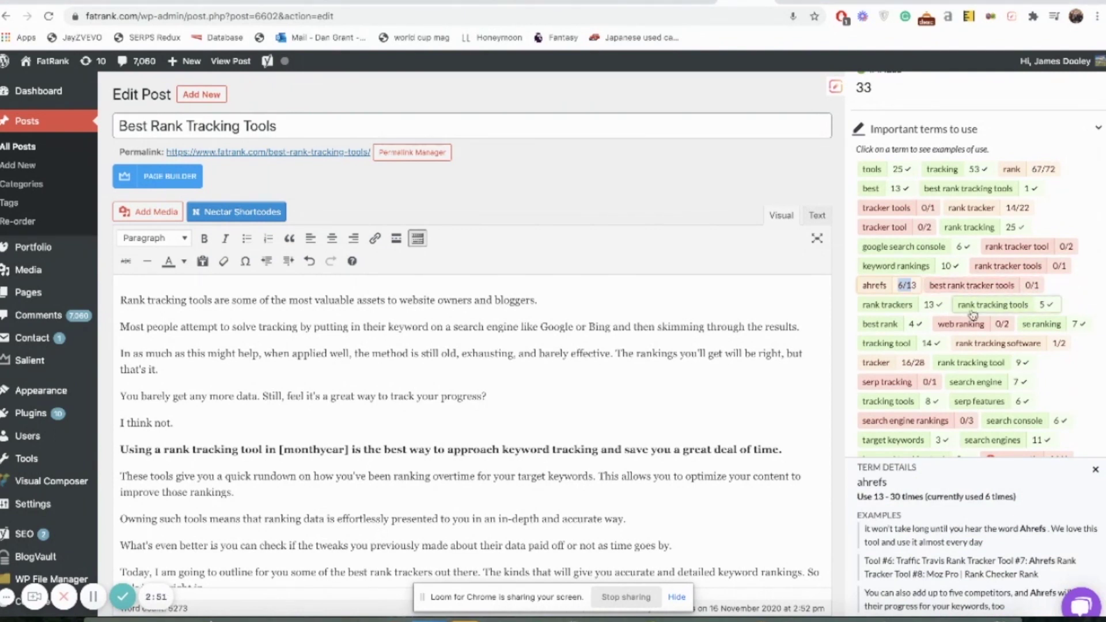
scroll(982, 317, "down", 3)
left_click(1095, 470)
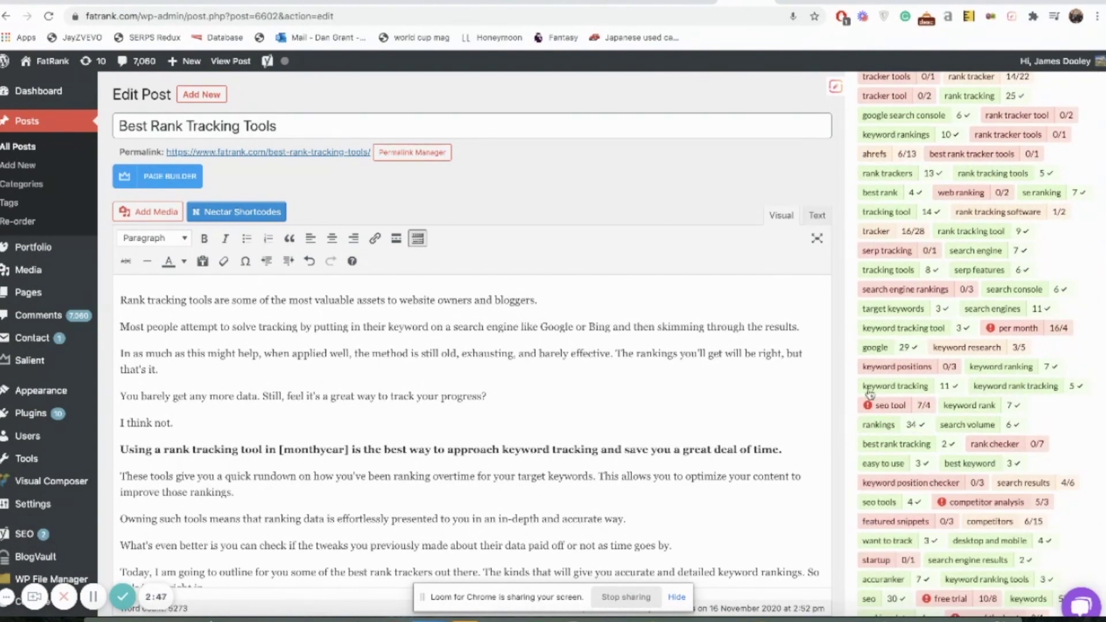
scroll(1003, 318, "up", 2)
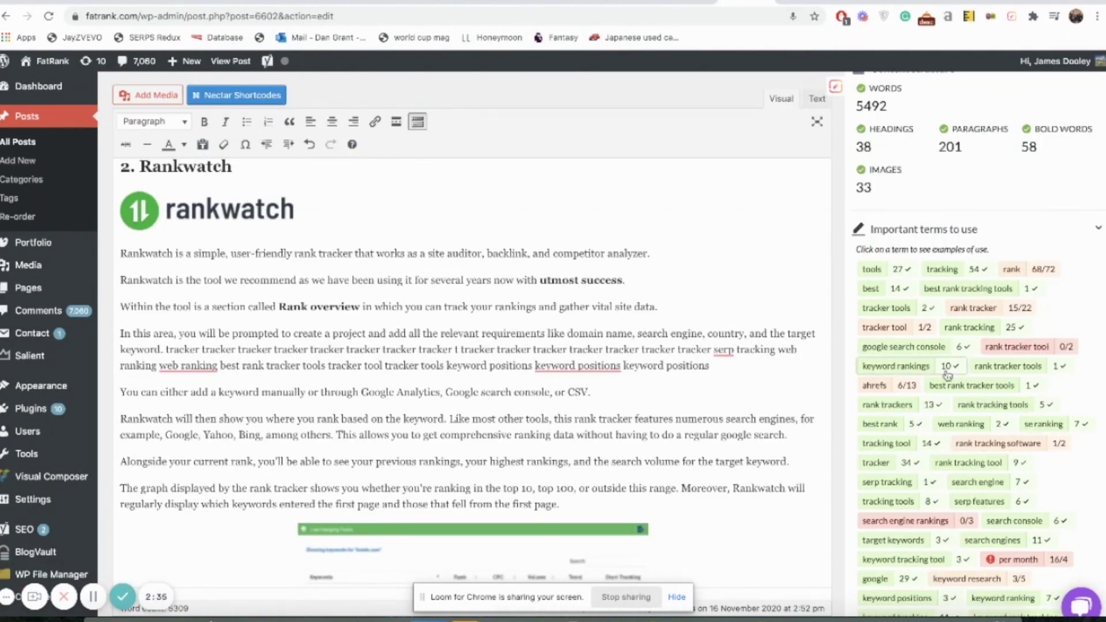
Scroll the Surfer sidebar to check the term counts and confirm the content score reached 68.
scroll(967, 369, "down", 1)
scroll(1008, 353, "down", 1)
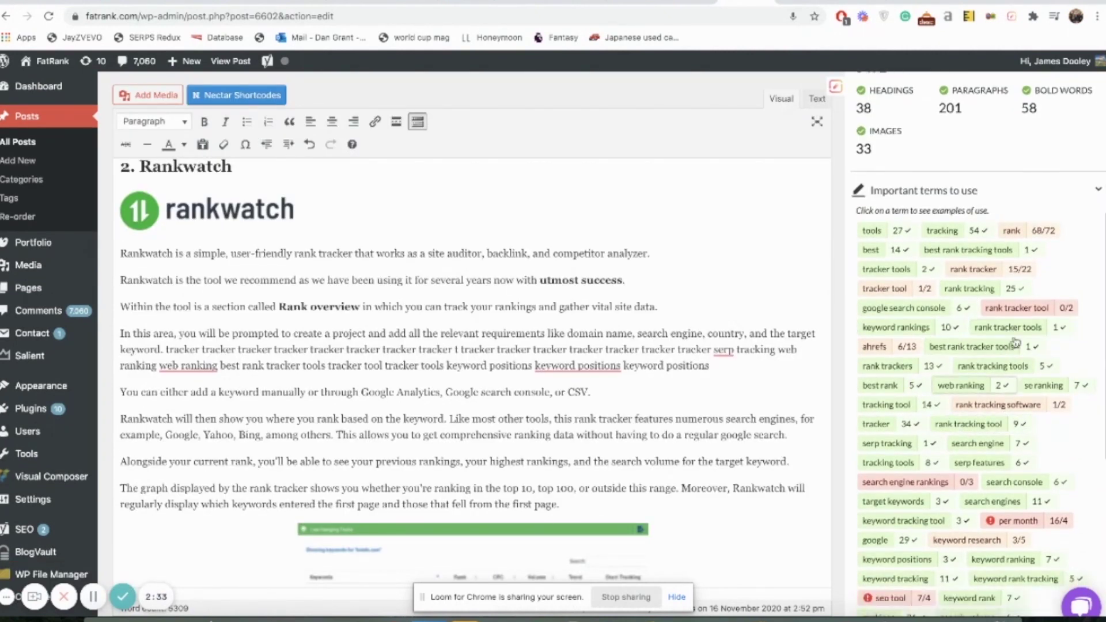
scroll(1005, 352, "up", 5)
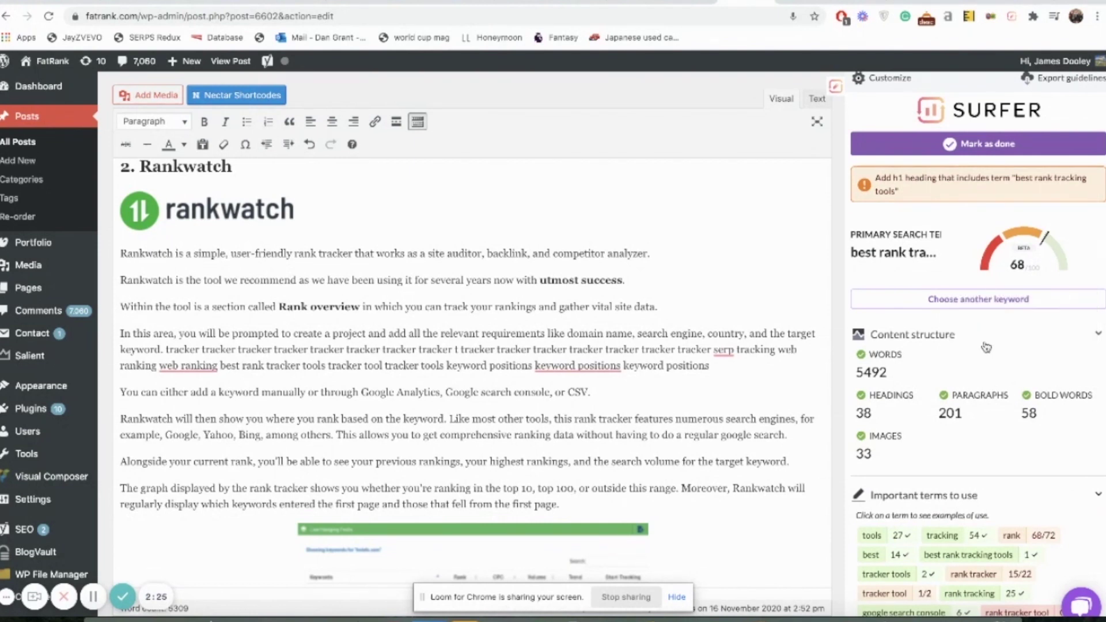
scroll(986, 346, "down", 6)
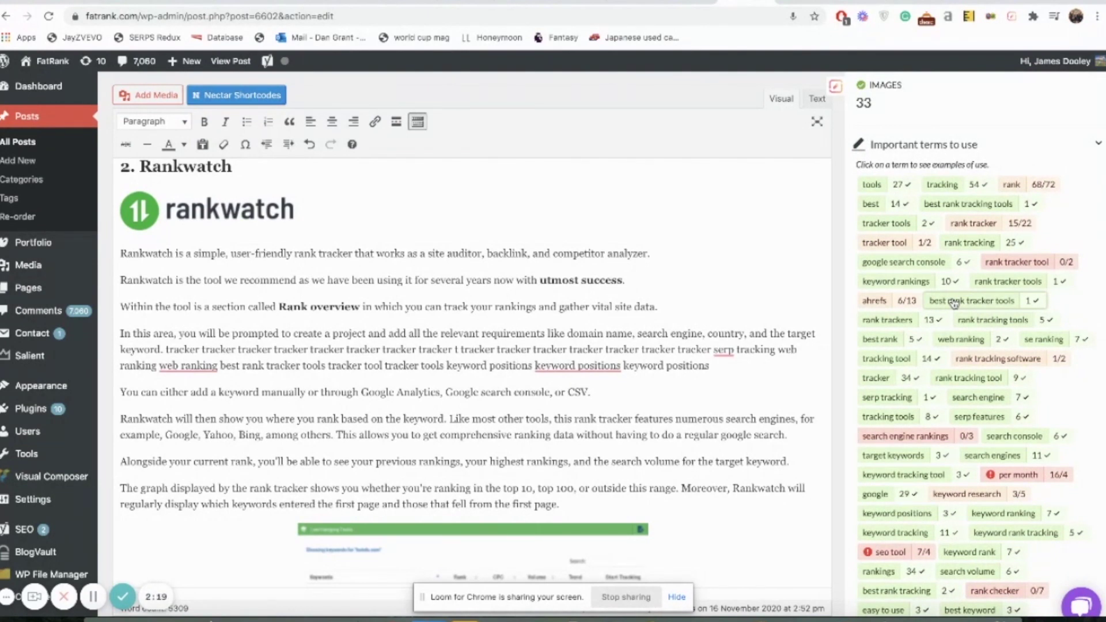
scroll(954, 301, "down", 3)
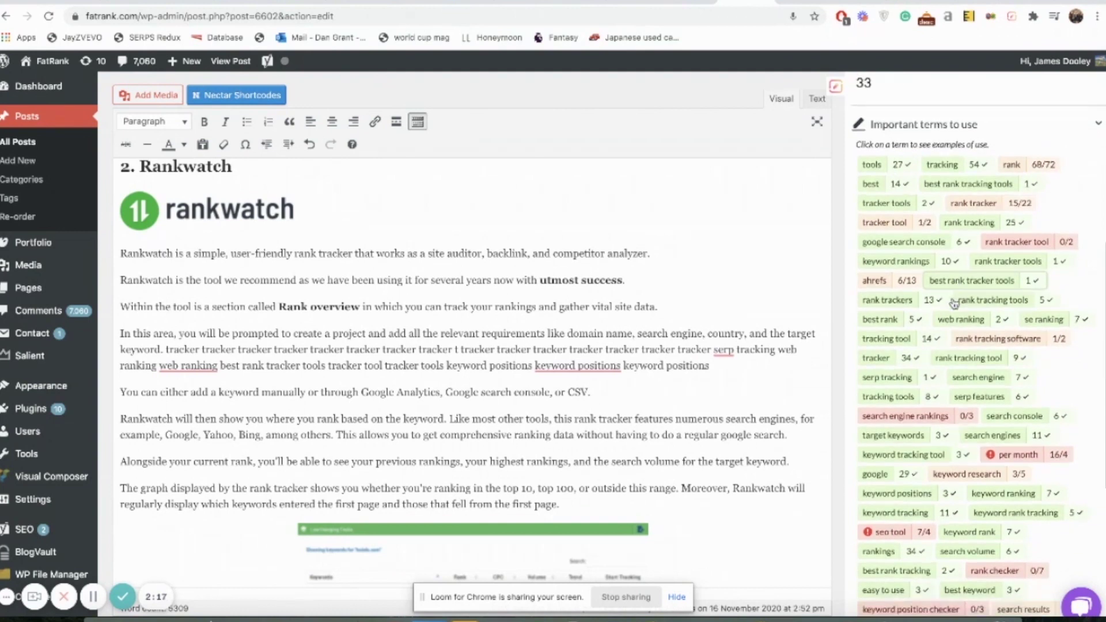
scroll(954, 302, "down", 5)
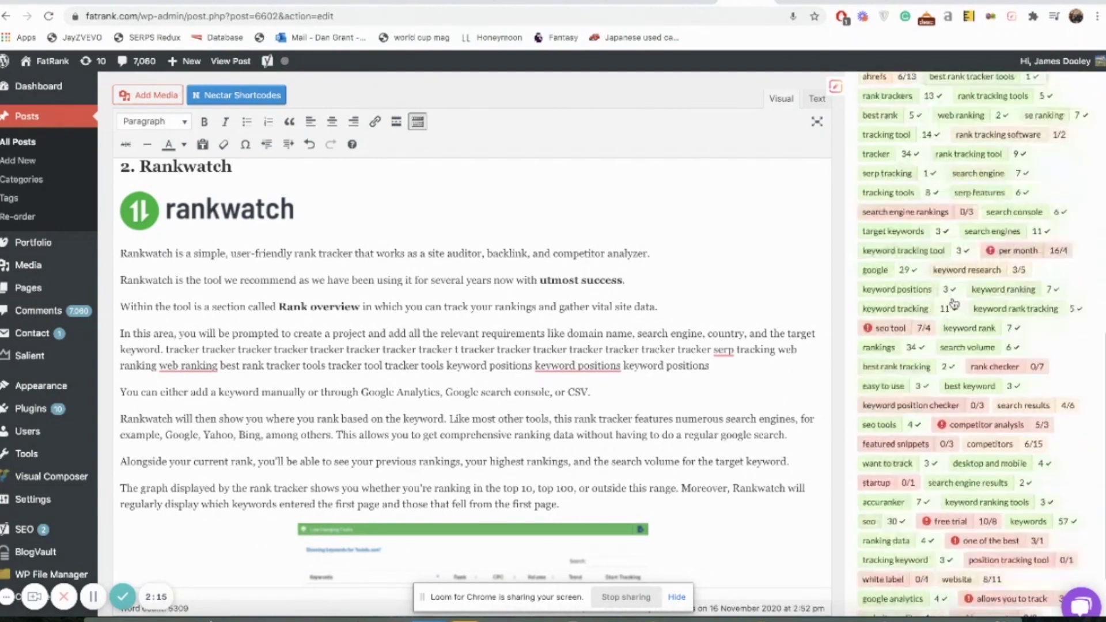
scroll(954, 302, "up", 2)
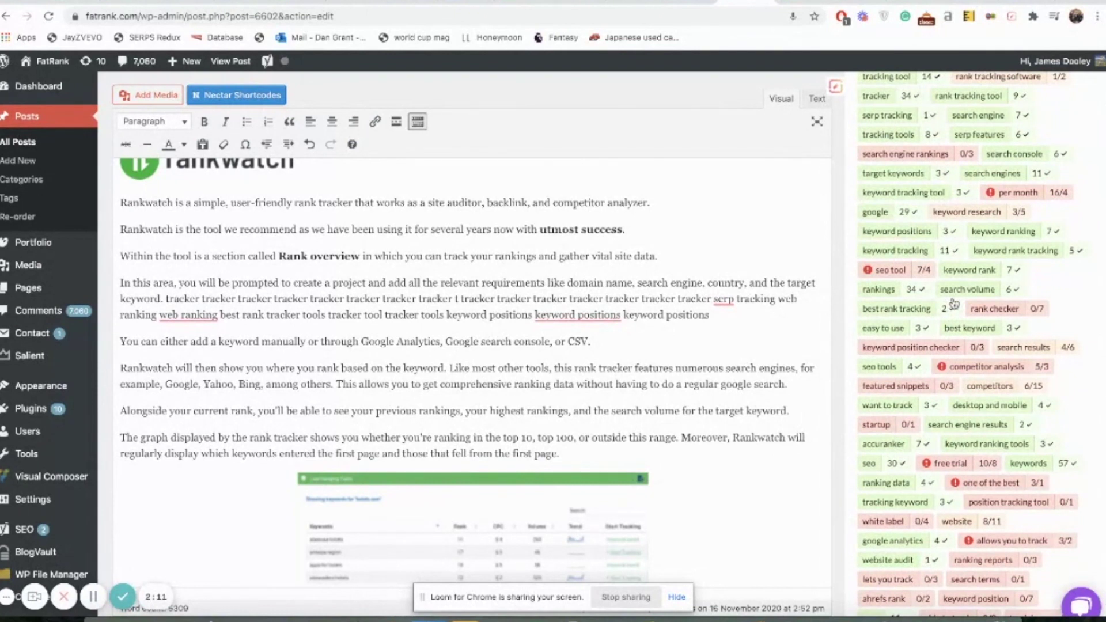
scroll(954, 302, "up", 1)
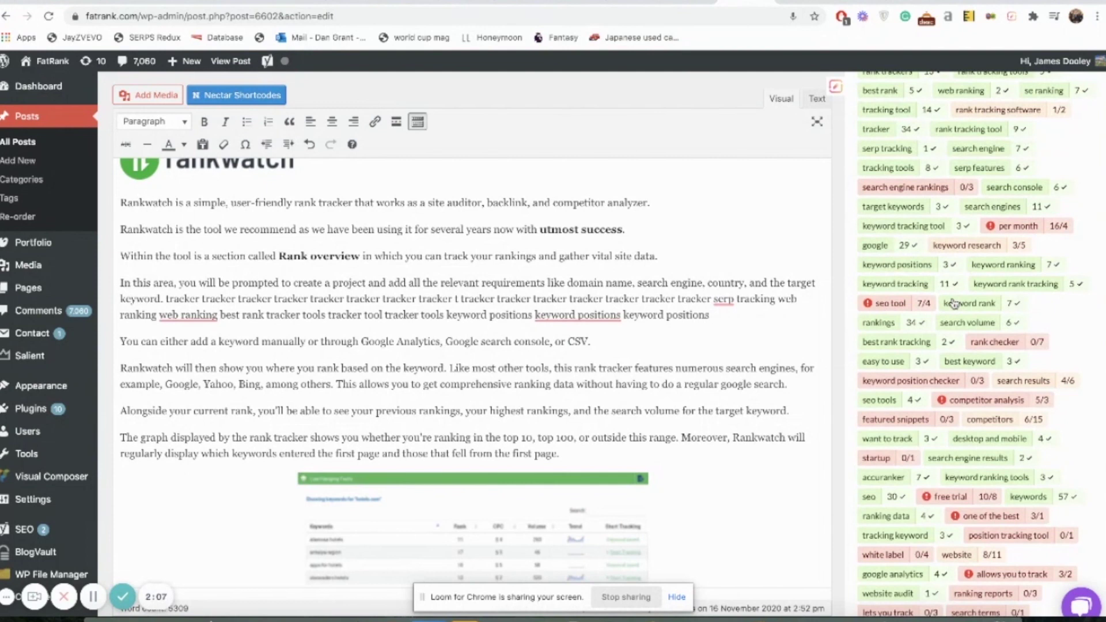
scroll(954, 302, "up", 8)
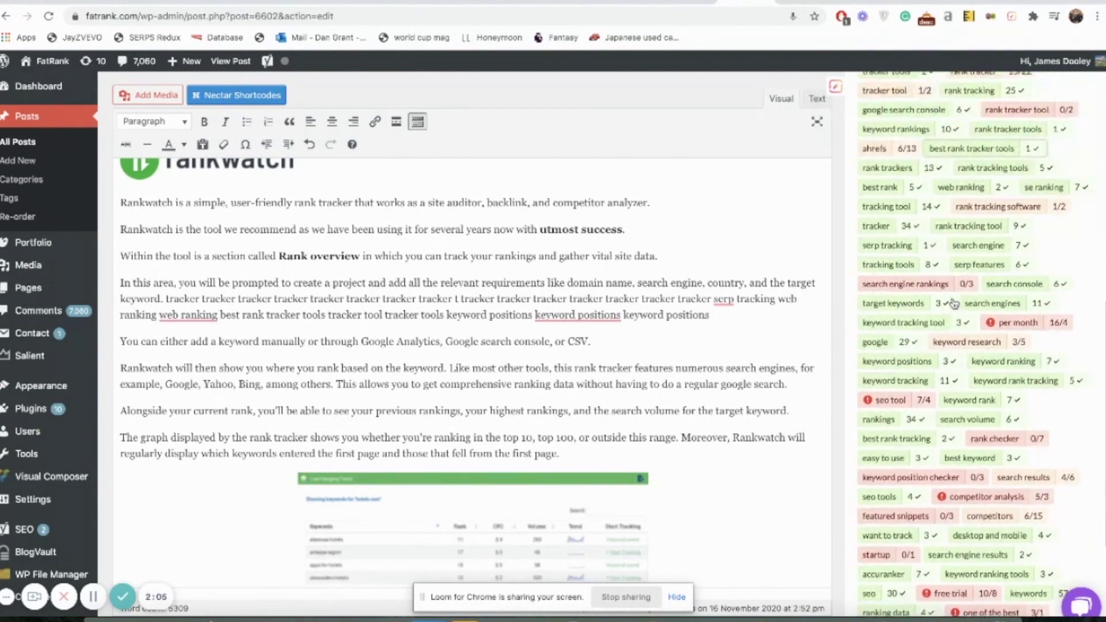
scroll(954, 302, "up", 2)
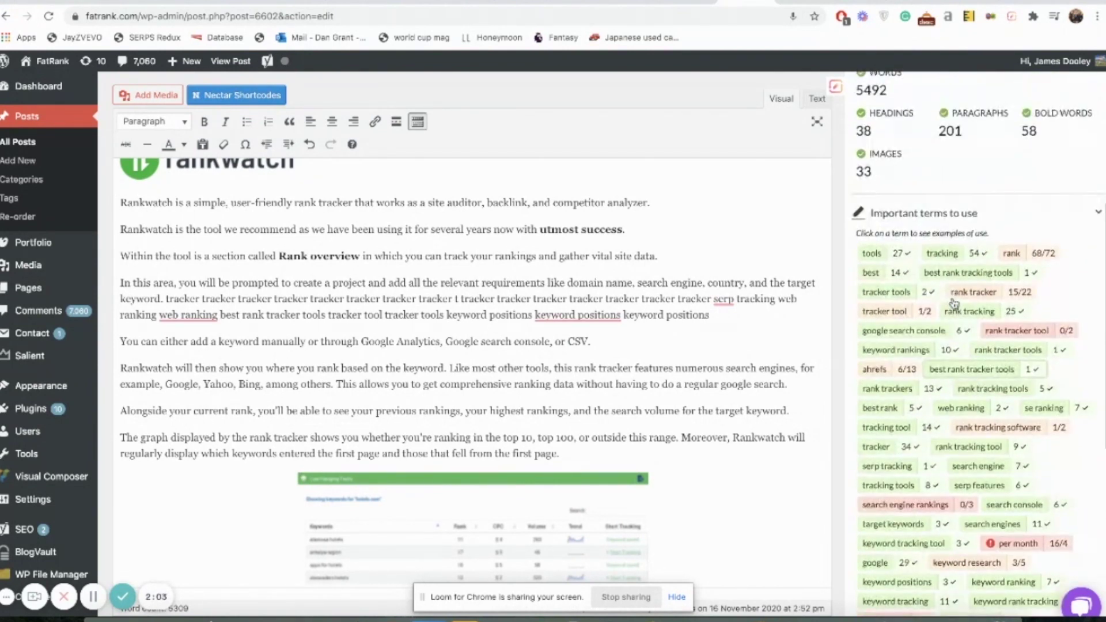
scroll(954, 301, "up", 3)
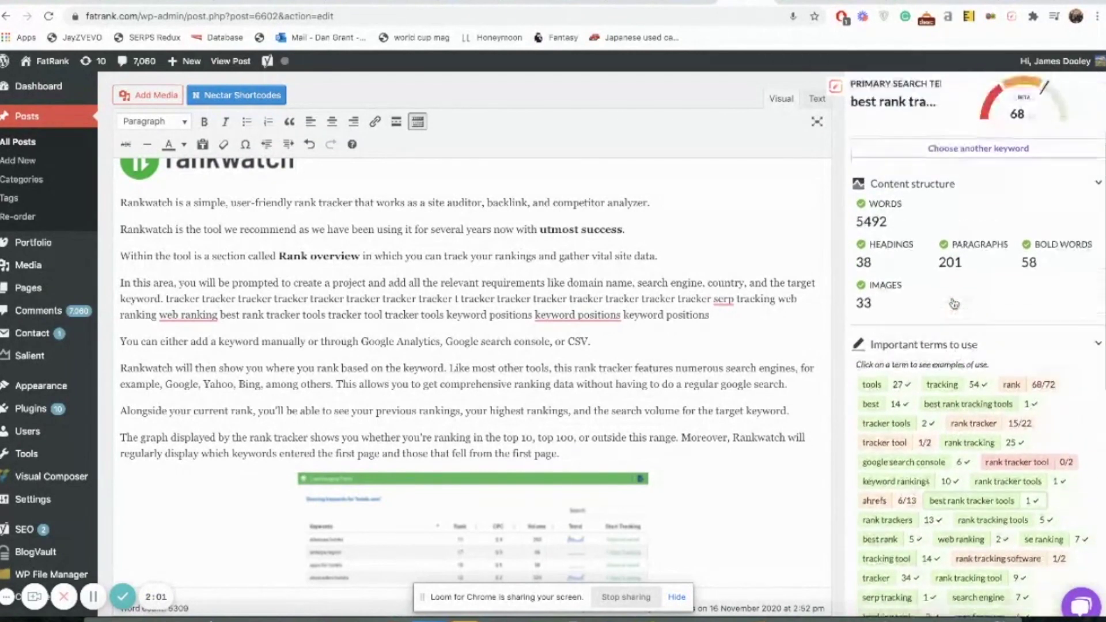
scroll(962, 304, "down", 3)
scroll(964, 305, "down", 4)
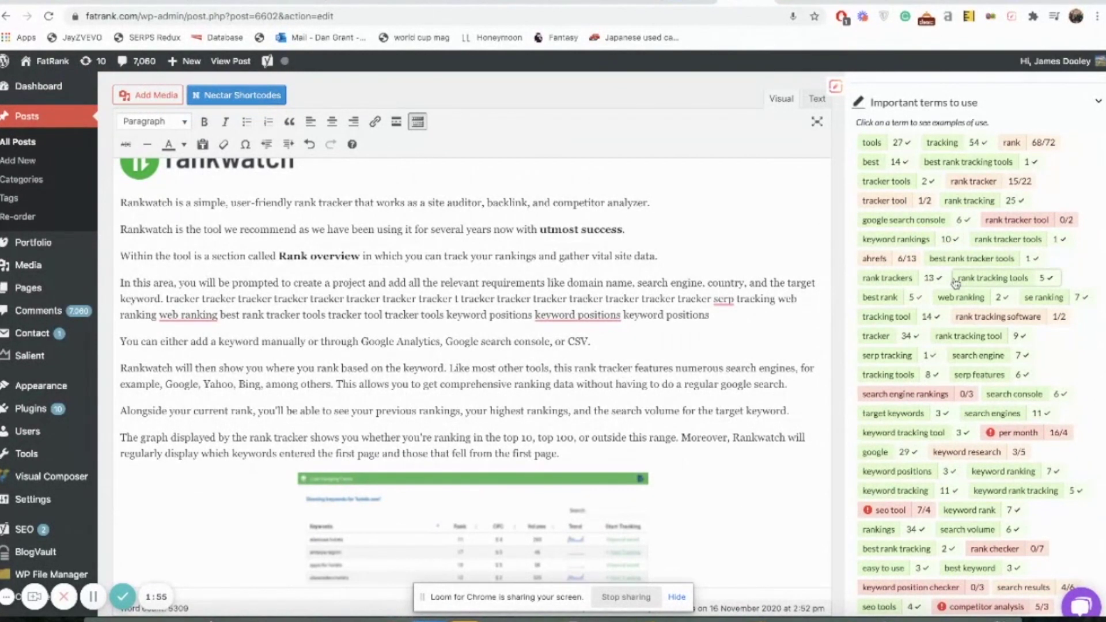
scroll(957, 282, "down", 4)
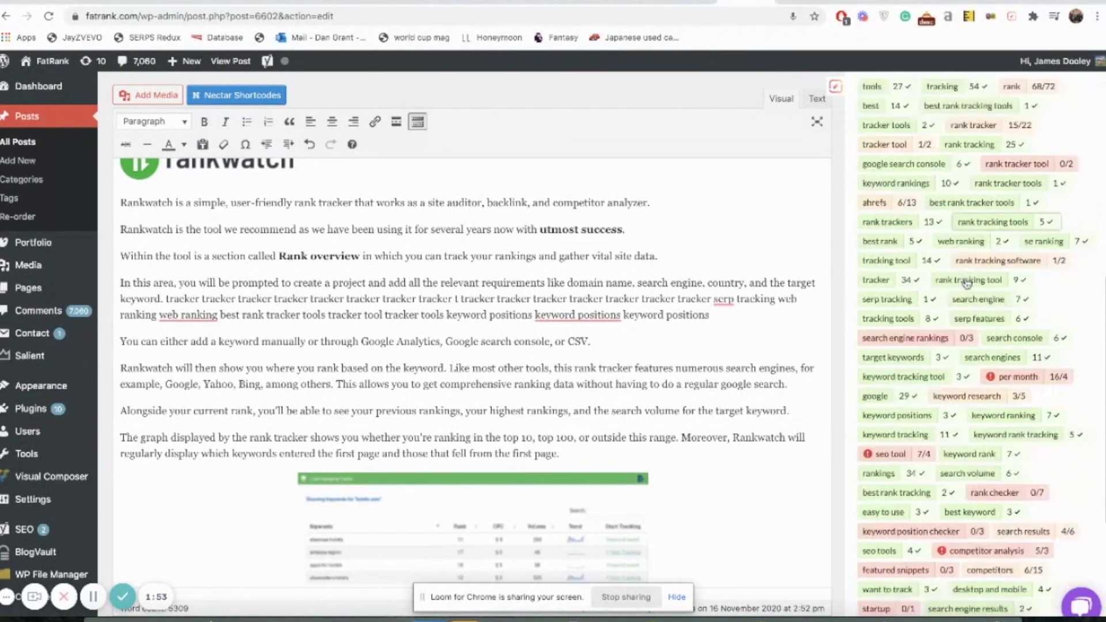
scroll(967, 283, "up", 8)
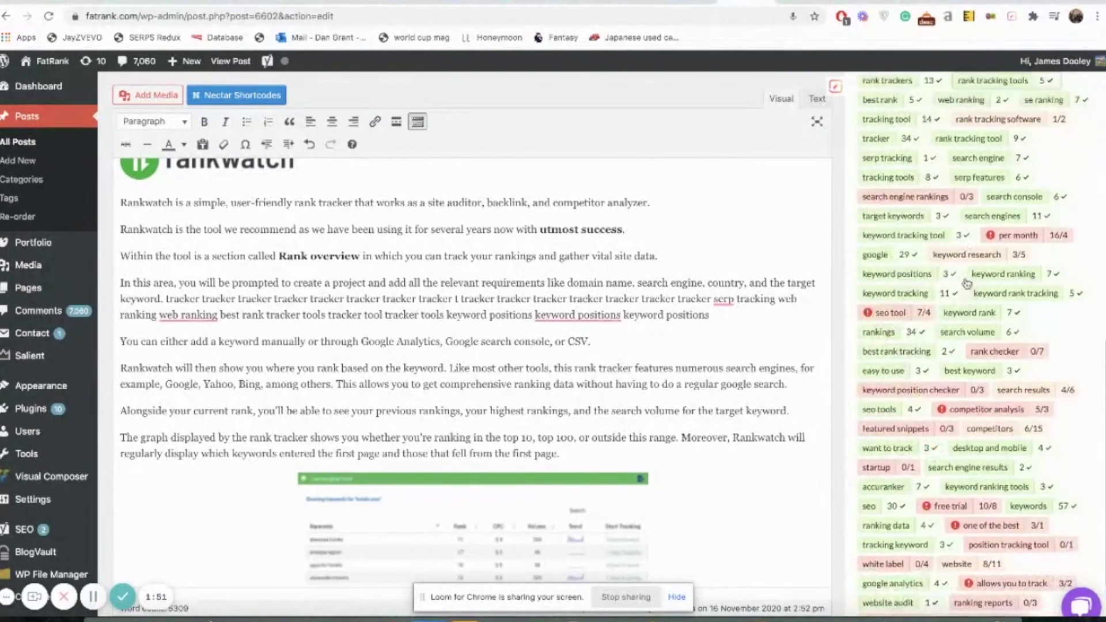
scroll(967, 282, "up", 5)
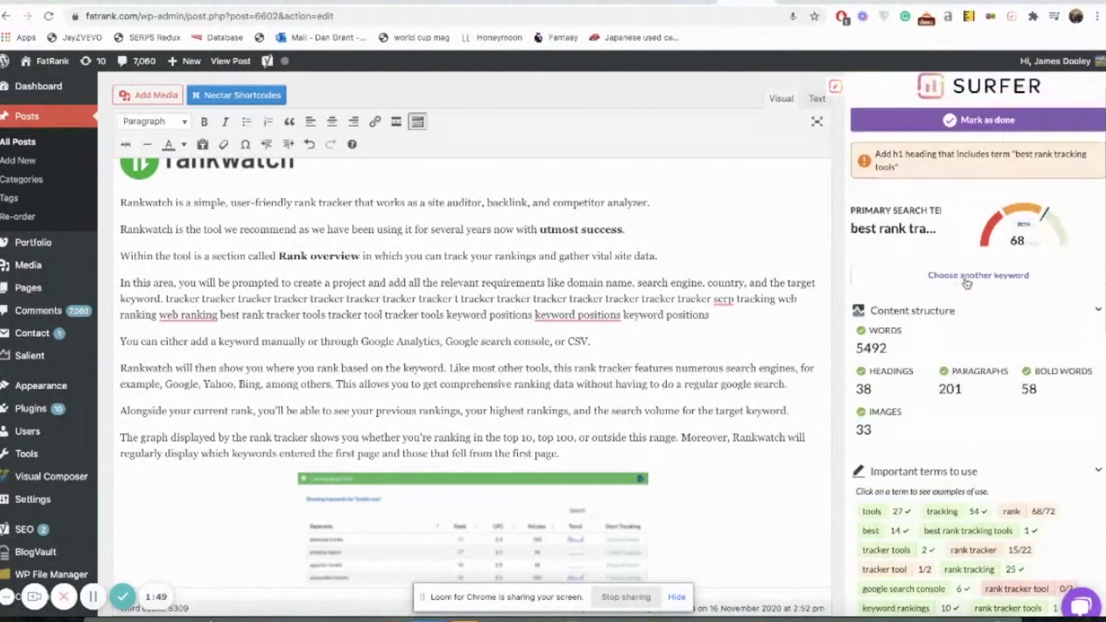